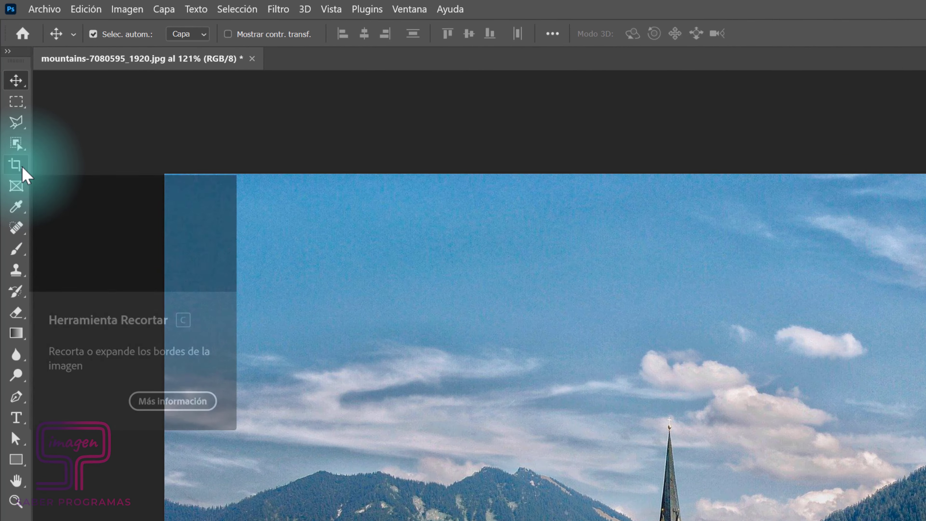
- Crop the lakeside village photo at 16:9, about 1770 × 996 px, covering nearly the whole image
click(22, 167)
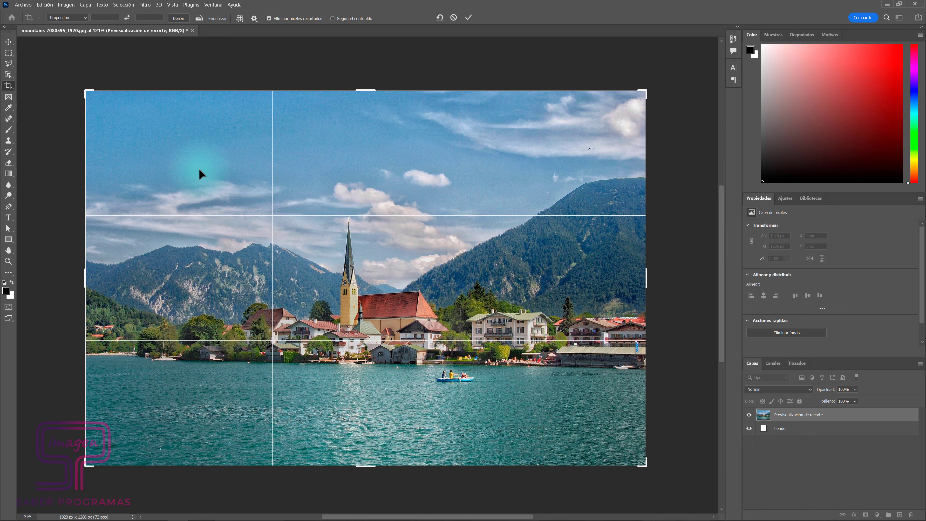
mouse_move(86, 91)
mouse_down()
mouse_move(100, 110)
mouse_move(91, 121)
mouse_up()
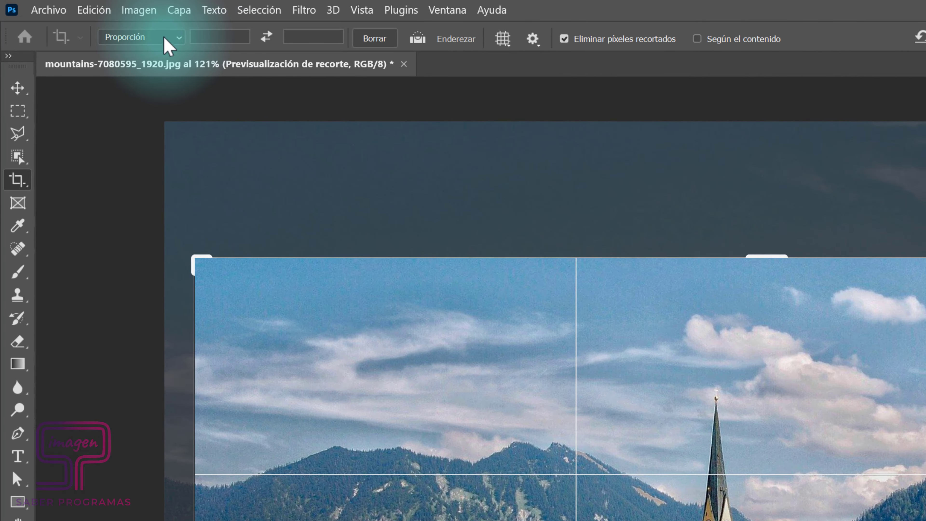
click(164, 37)
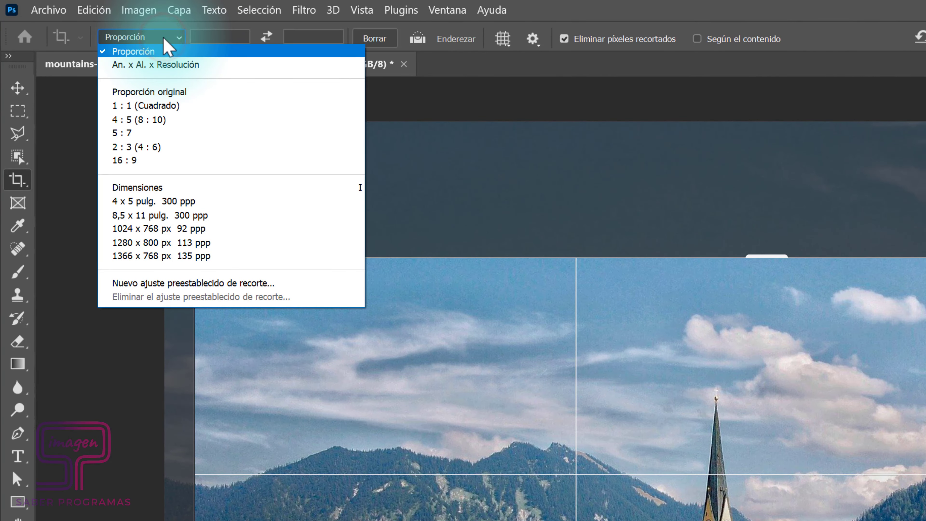
click(158, 160)
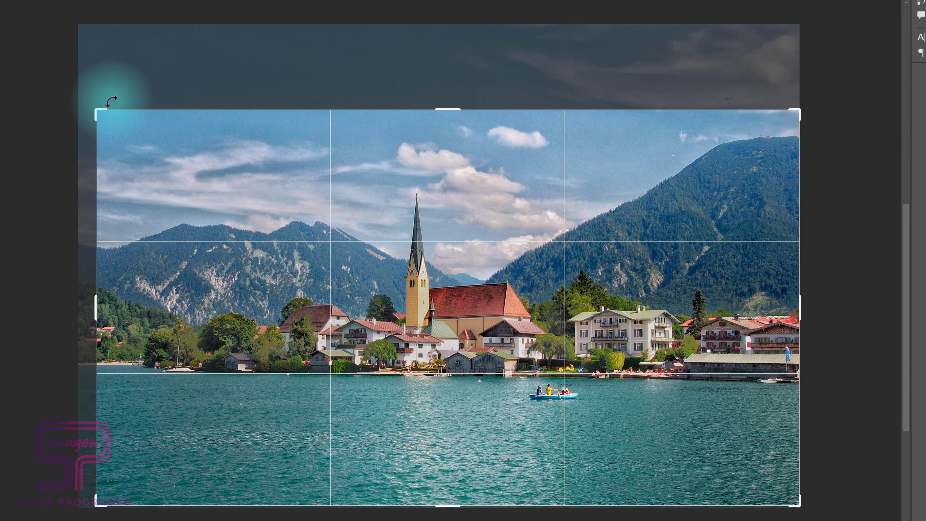
drag(98, 105, 143, 132)
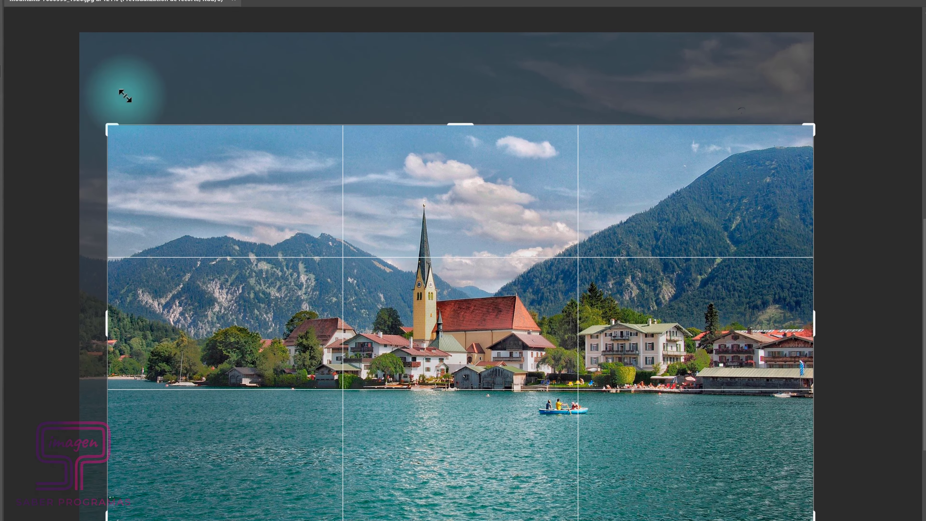
drag(143, 132, 110, 126)
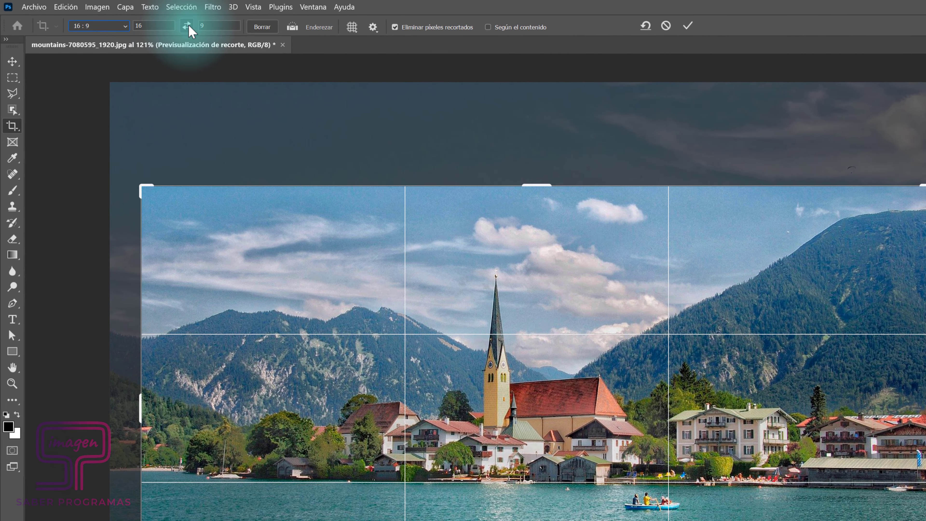
- Clear the crop ratio and reshape the crop freely to about 1792 × 891 px around the church, village and lake
click(187, 26)
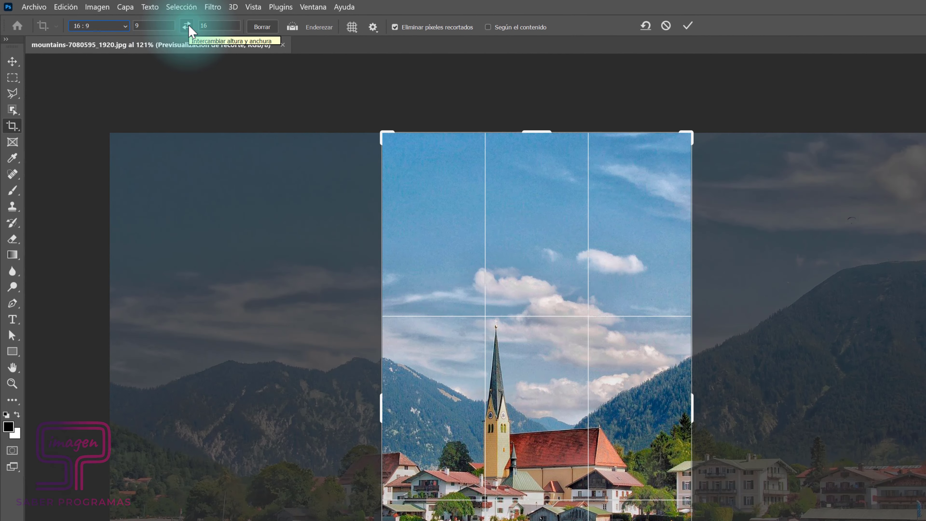
click(188, 25)
click(262, 27)
drag(68, 94, 108, 147)
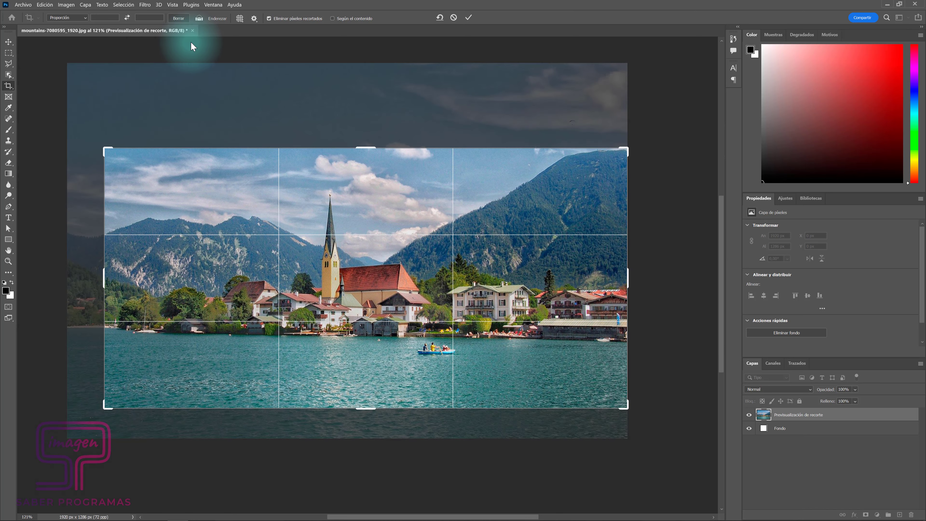
- Straighten the photo by about -2.8° along the lake shoreline
click(199, 20)
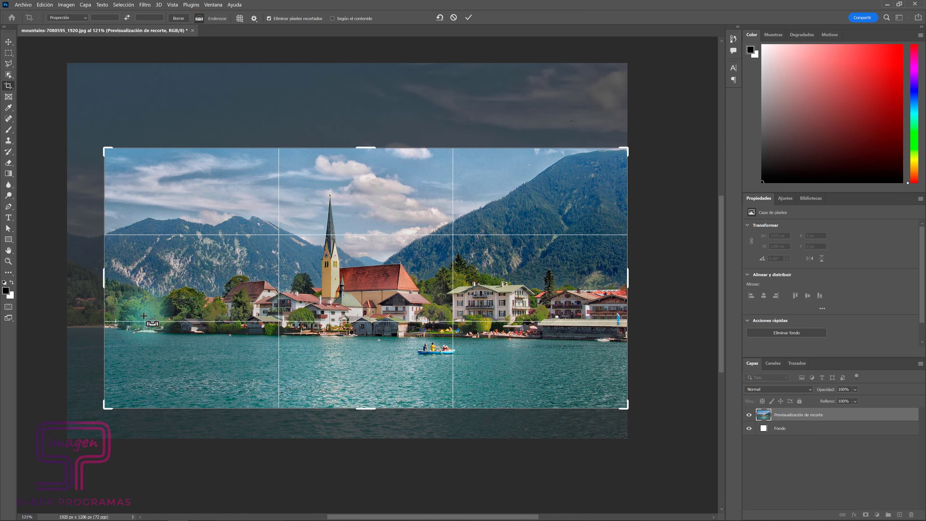
drag(113, 326, 616, 330)
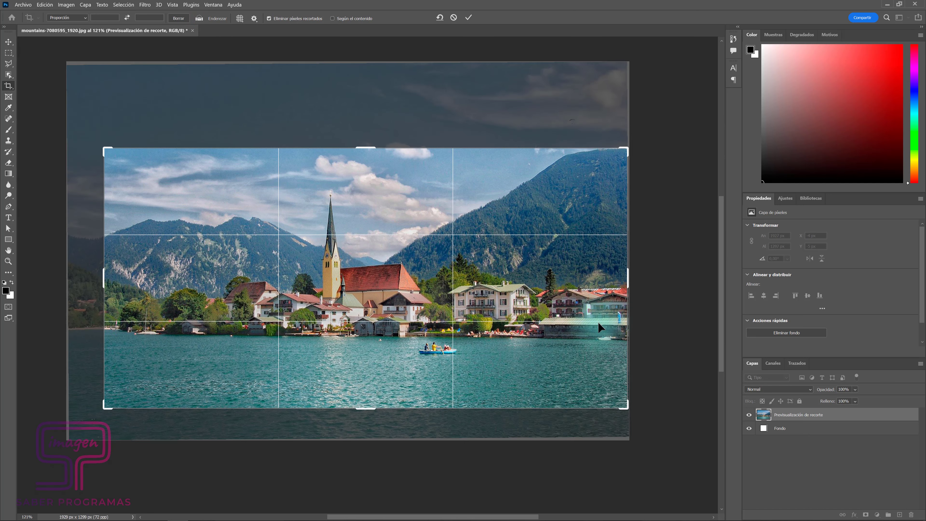
click(199, 18)
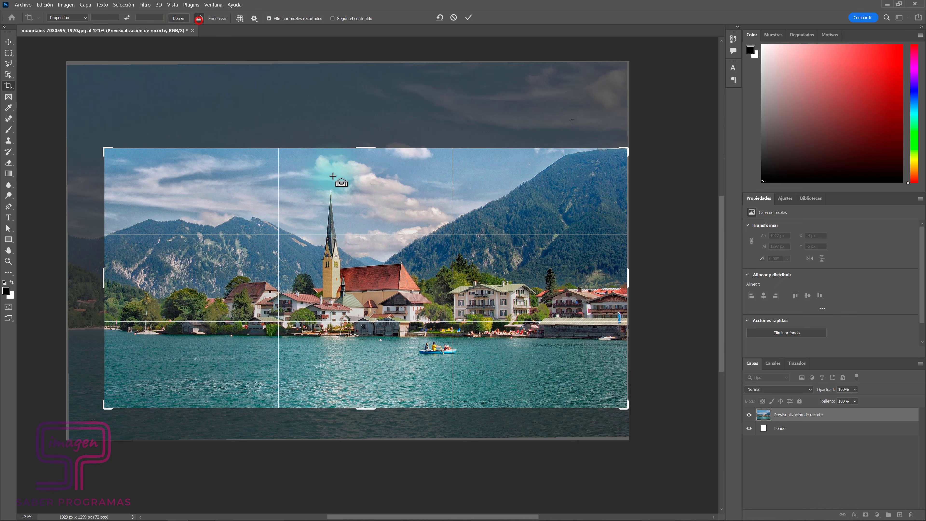
drag(317, 182, 319, 357)
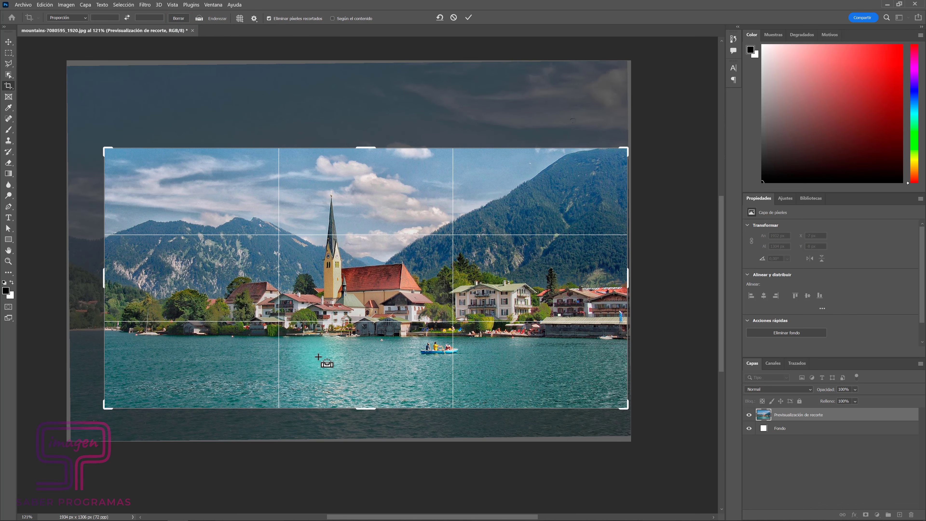
click(240, 19)
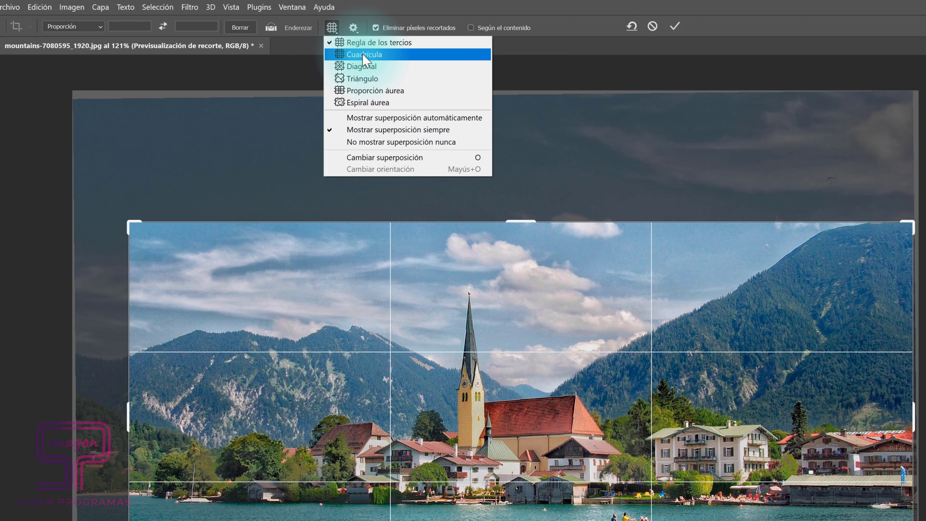
- Try Grid and no overlay, then settle on Golden Ratio crop guides and bring up the crop settings
click(260, 36)
click(333, 29)
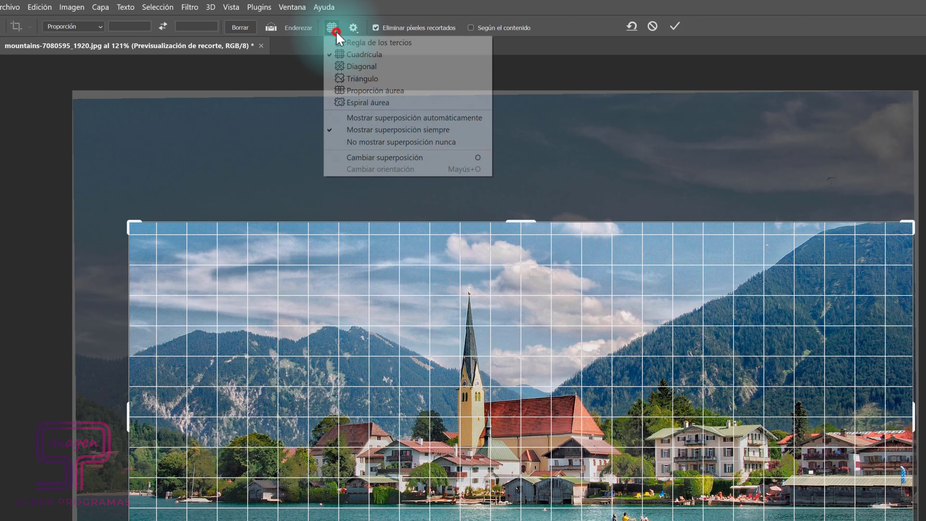
click(367, 91)
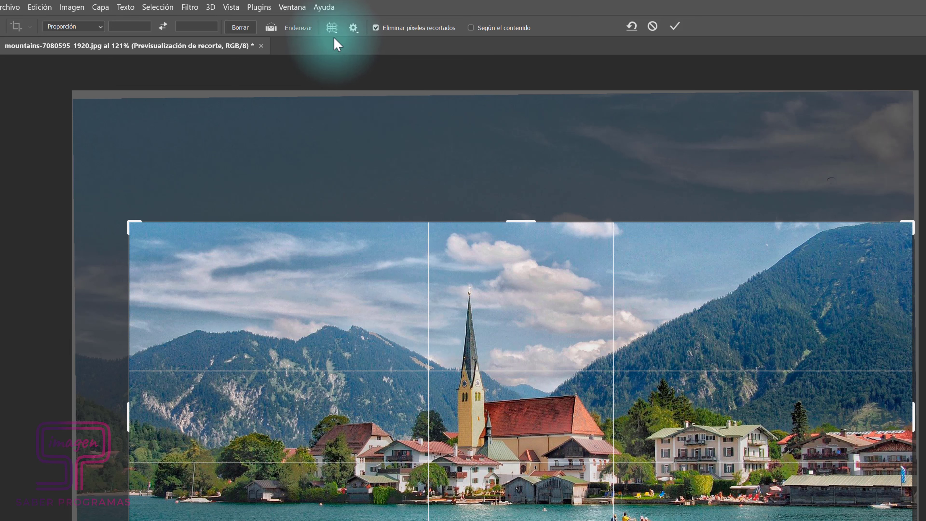
click(332, 28)
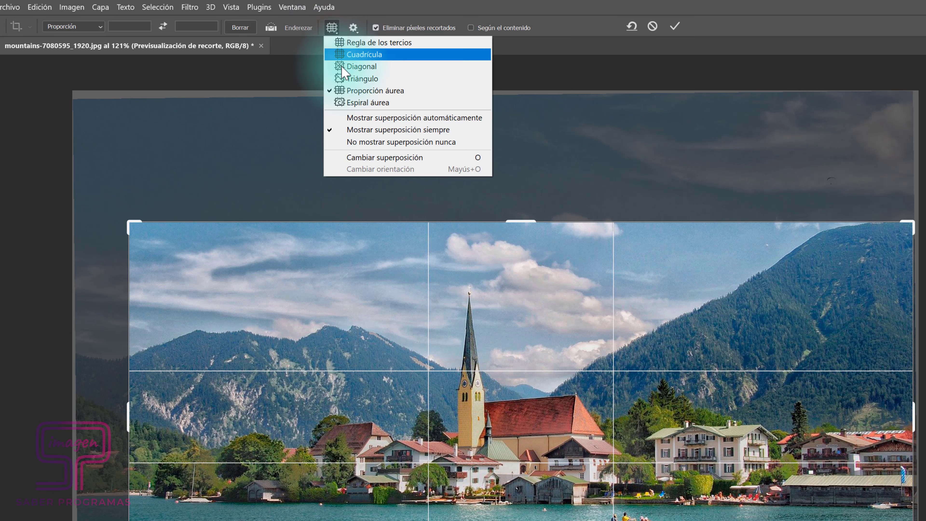
click(369, 142)
click(332, 27)
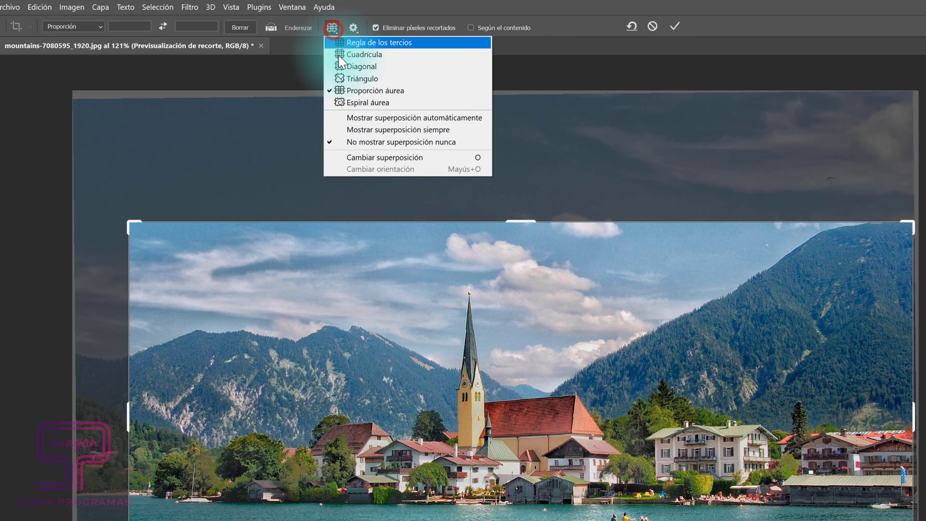
click(356, 129)
click(353, 28)
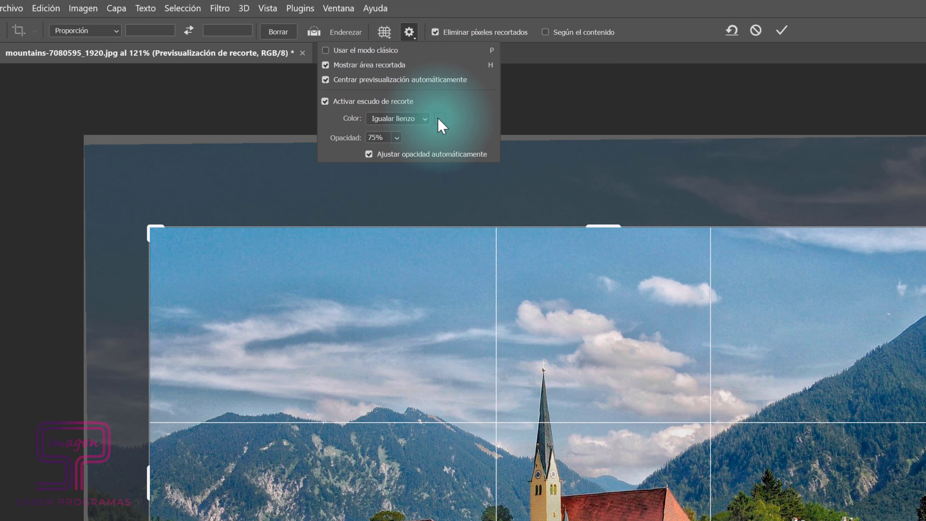
- Try a red custom crop shield, cancel it, and keep the shield on Match Canvas
click(421, 118)
click(412, 143)
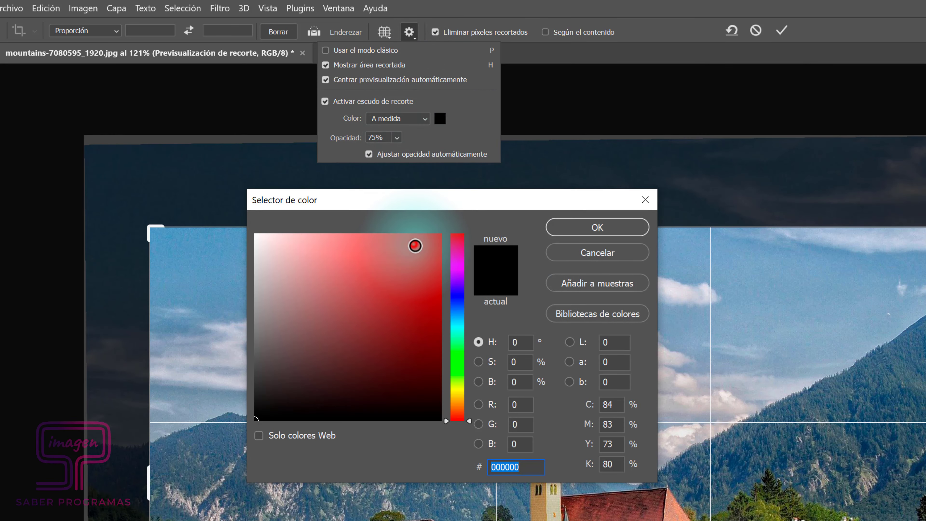
click(440, 235)
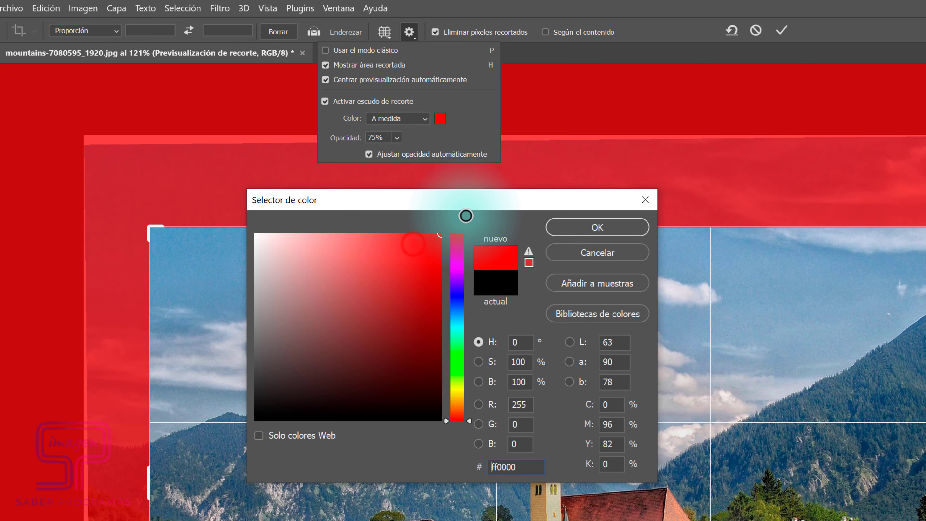
click(602, 256)
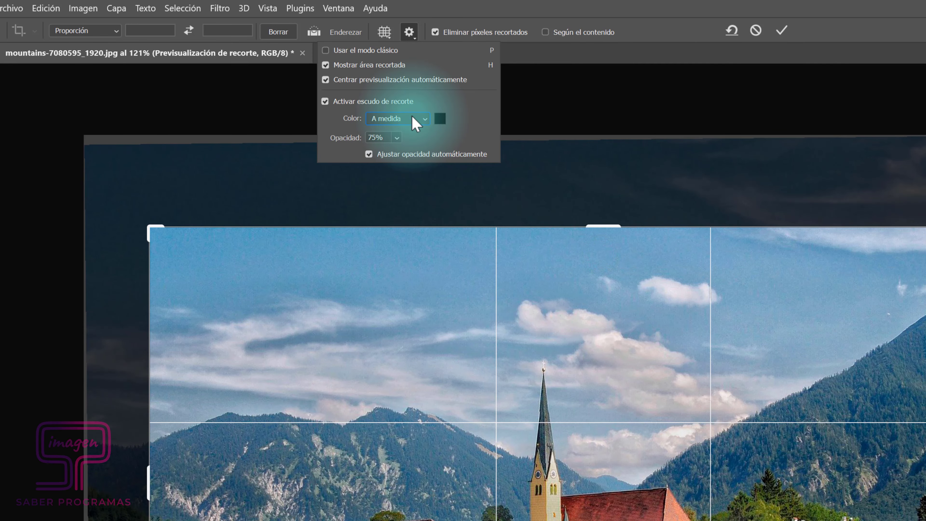
click(412, 117)
click(408, 131)
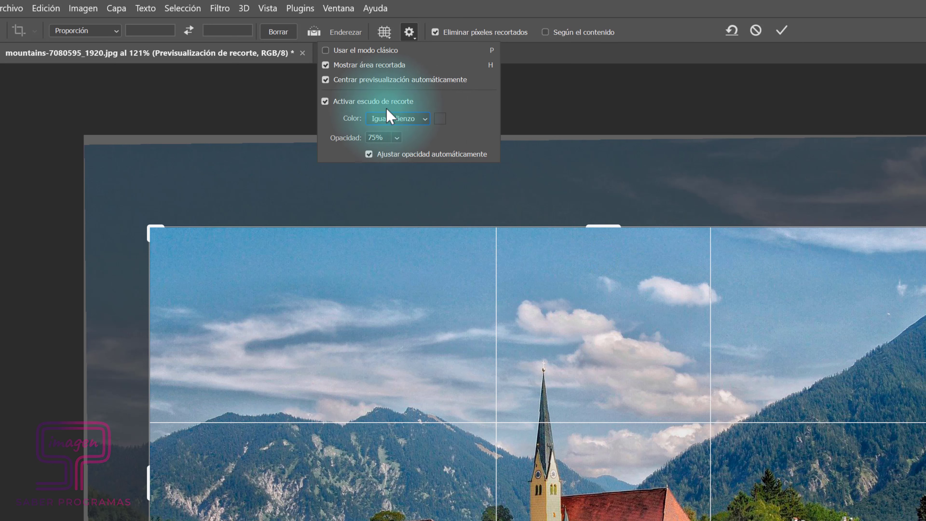
- Toggle Show Cropped Area off and back on, then close the crop settings
click(325, 66)
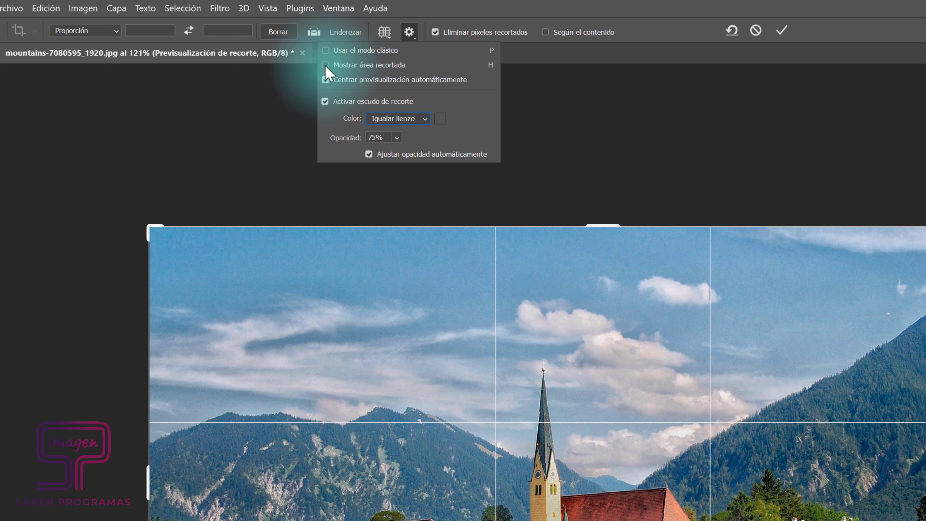
click(326, 64)
click(409, 33)
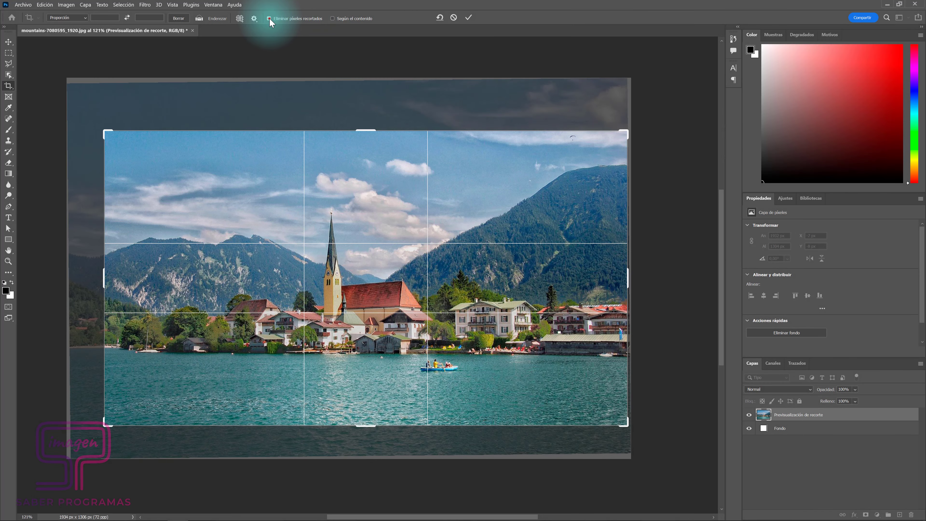
- Turn off Delete Cropped Pixels, apply the 1792 × 1010 crop, and reselect Crop to see kept pixels
click(270, 19)
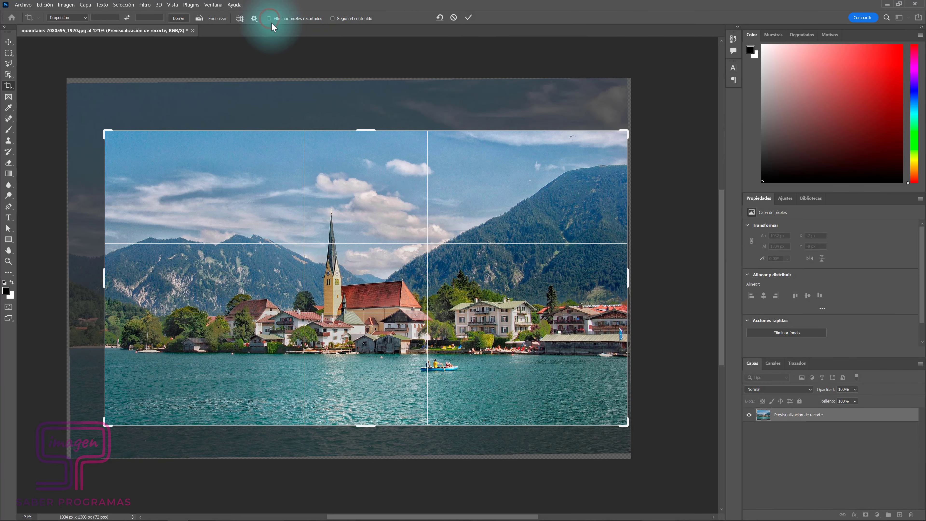
click(468, 18)
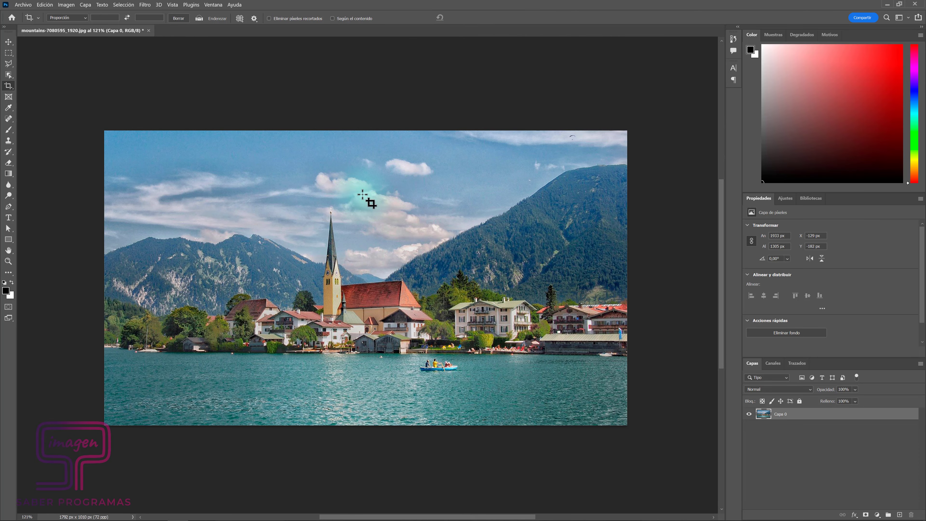
key(v)
key(c)
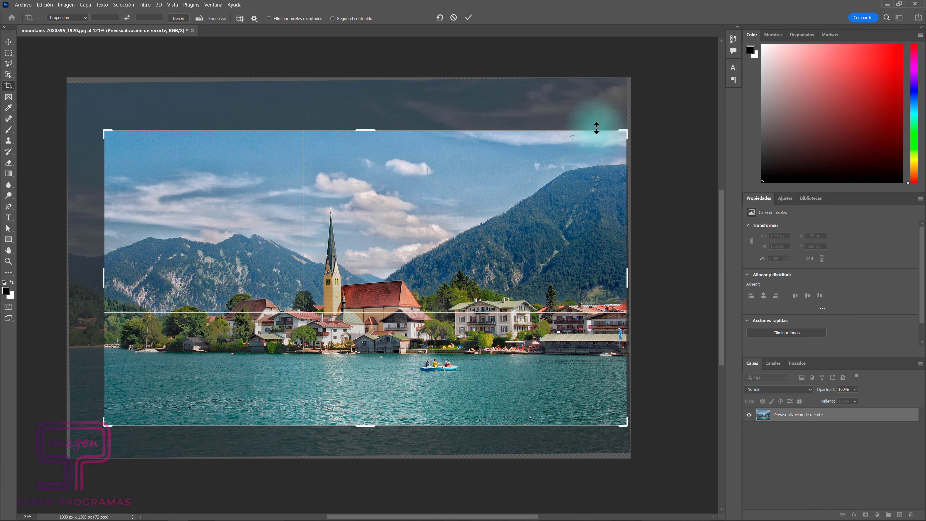
- Narrow the village crop from the right, reposition and apply it, then pick the marquee tools in Collage.psd
drag(627, 280, 600, 281)
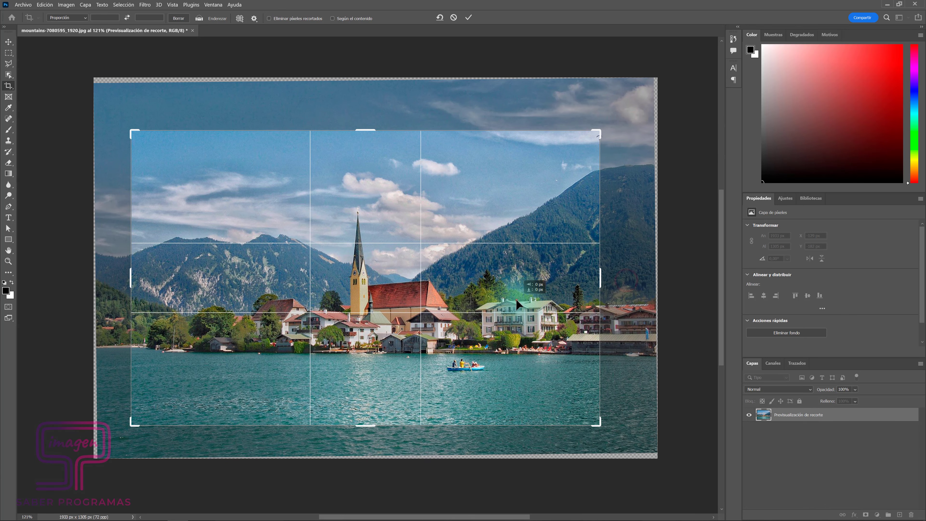
drag(515, 299, 501, 297)
key(Return)
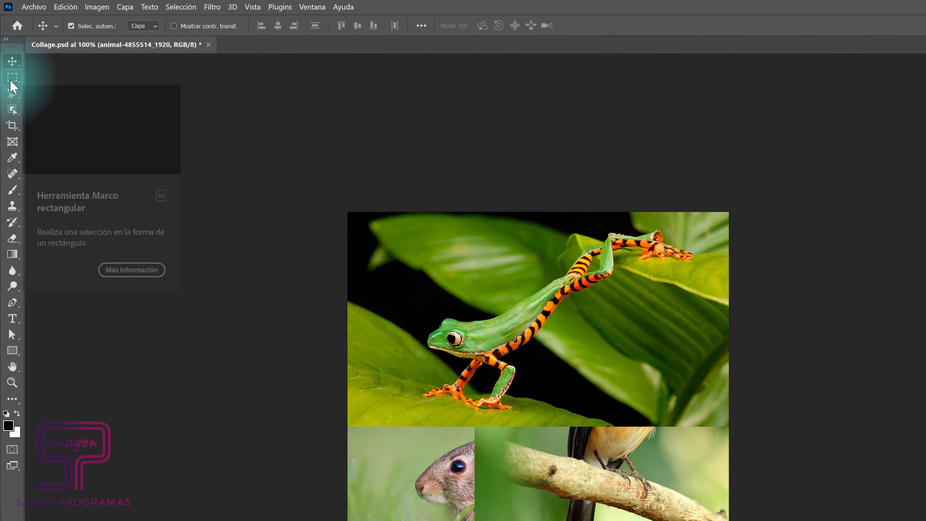
click(7, 54)
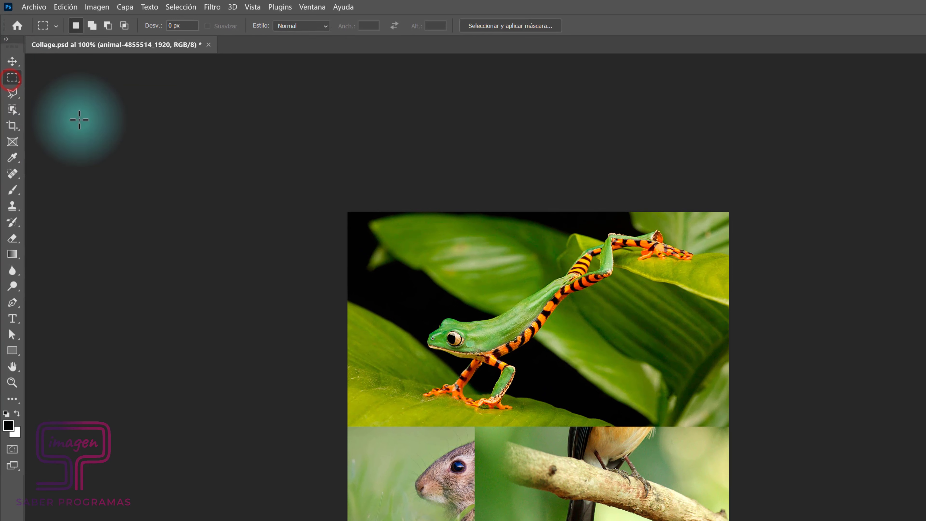
click(15, 78)
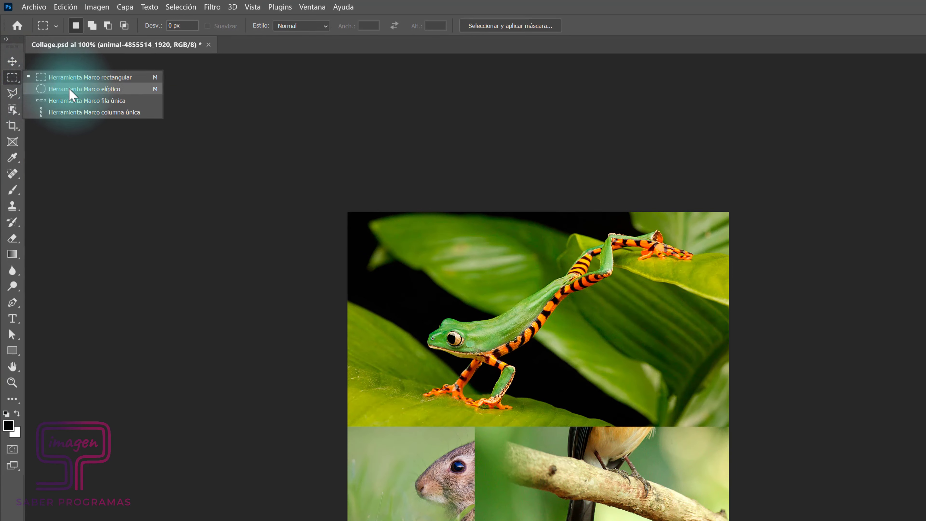
- Choose the Rectangular Marquee tool and hide the bird and rabbit layers, leaving the frog on white
click(11, 97)
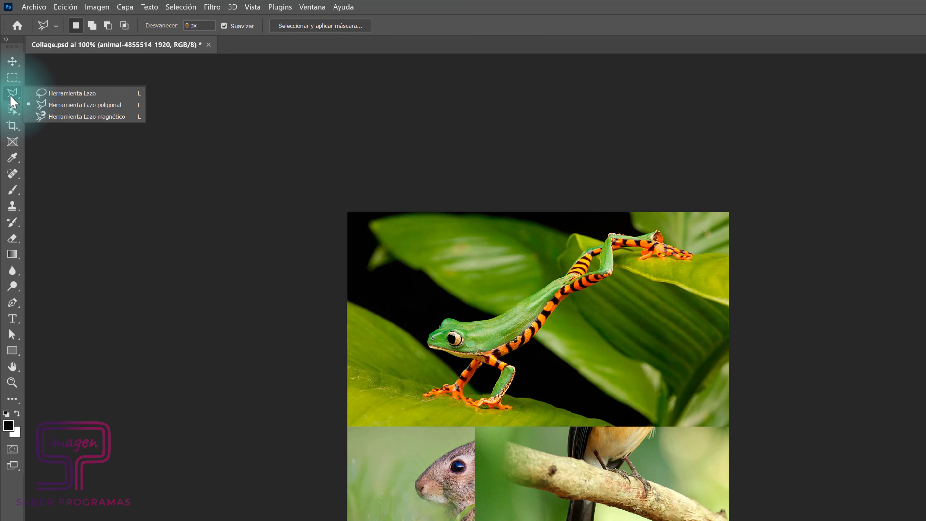
click(12, 79)
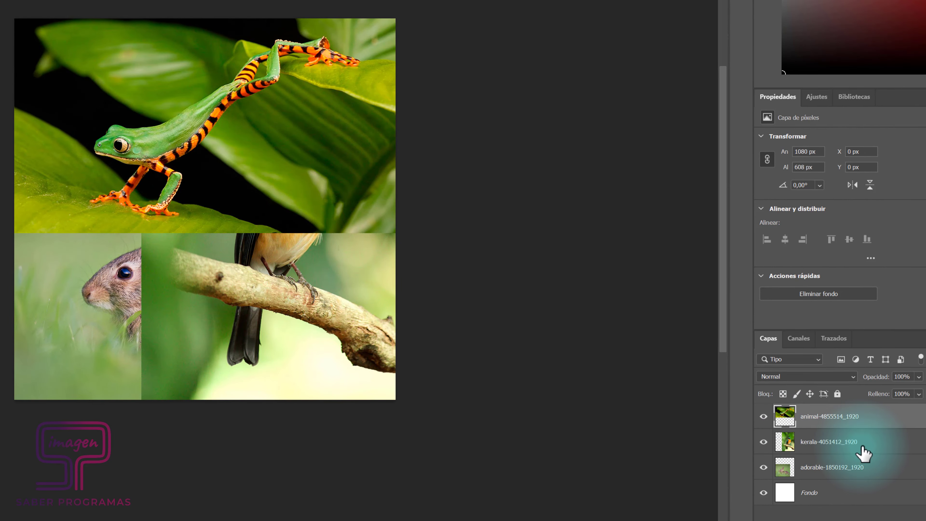
click(765, 442)
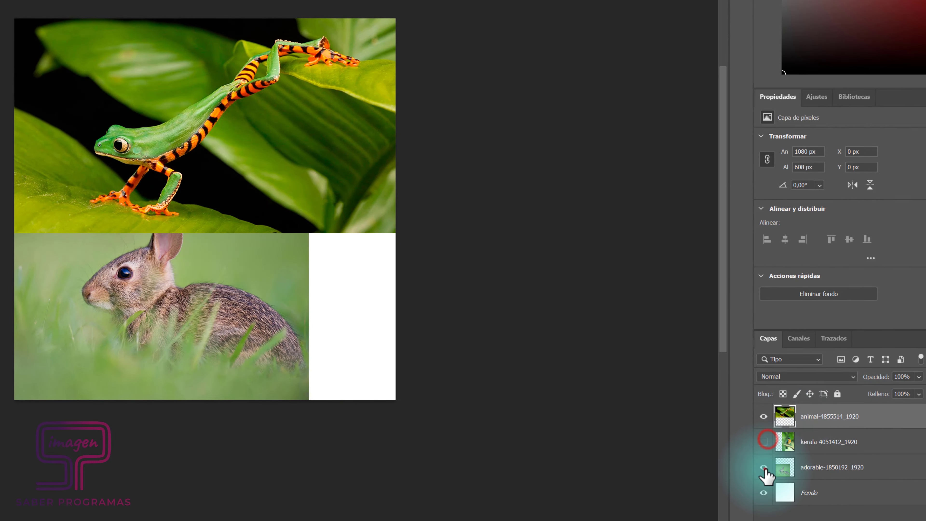
click(764, 467)
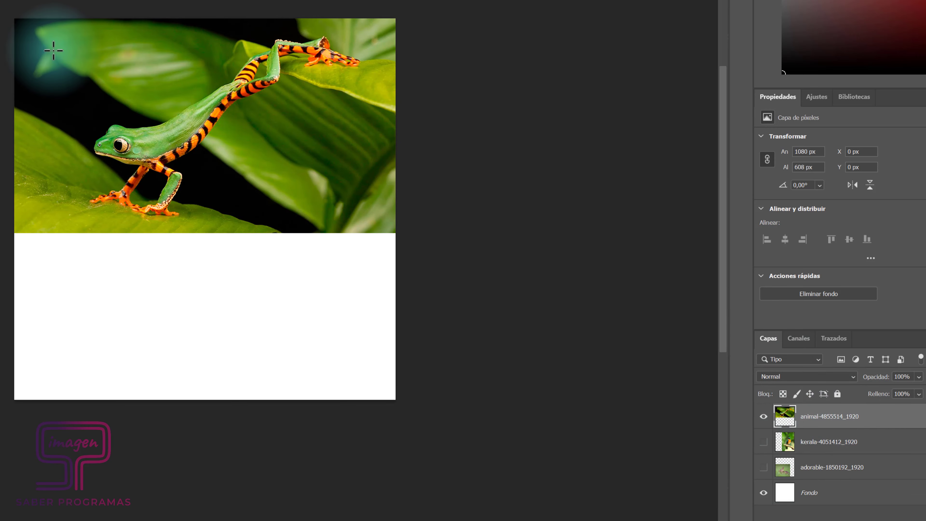
- Mask the frog photo to a rectangle around the frog
mouse_move(44, 43)
mouse_down()
mouse_move(374, 223)
mouse_move(338, 206)
mouse_move(342, 199)
mouse_up()
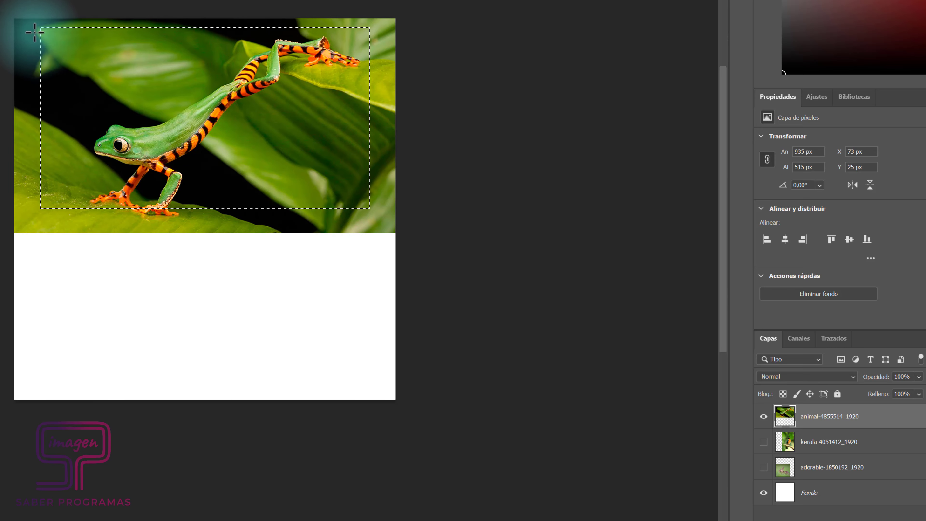
drag(35, 32, 383, 222)
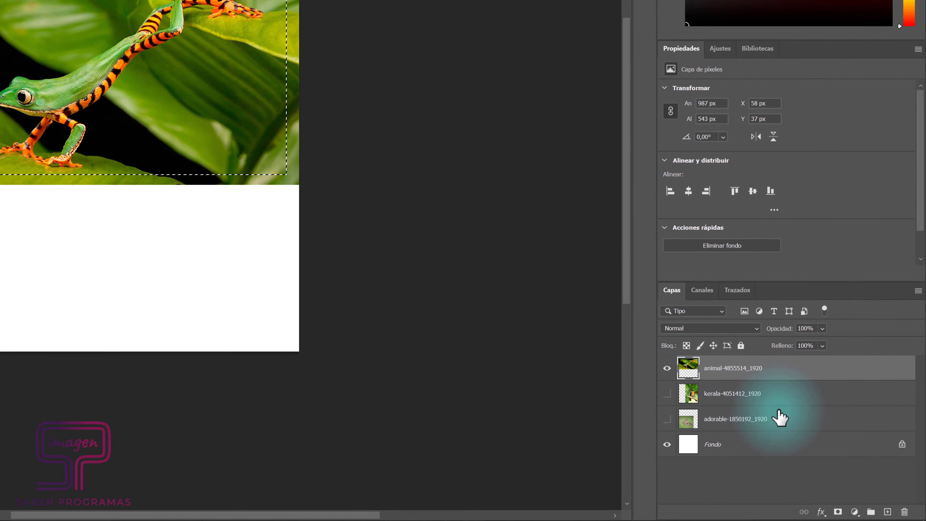
click(838, 512)
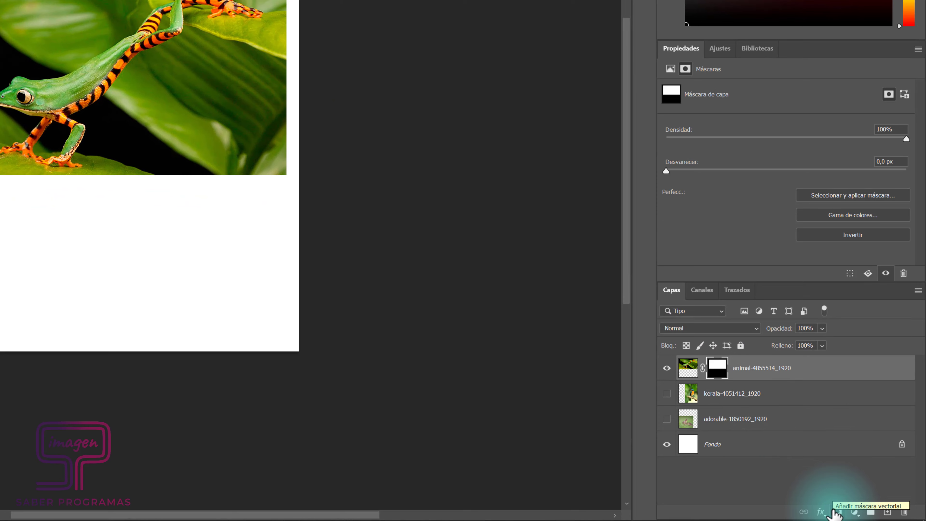
drag(718, 368, 904, 512)
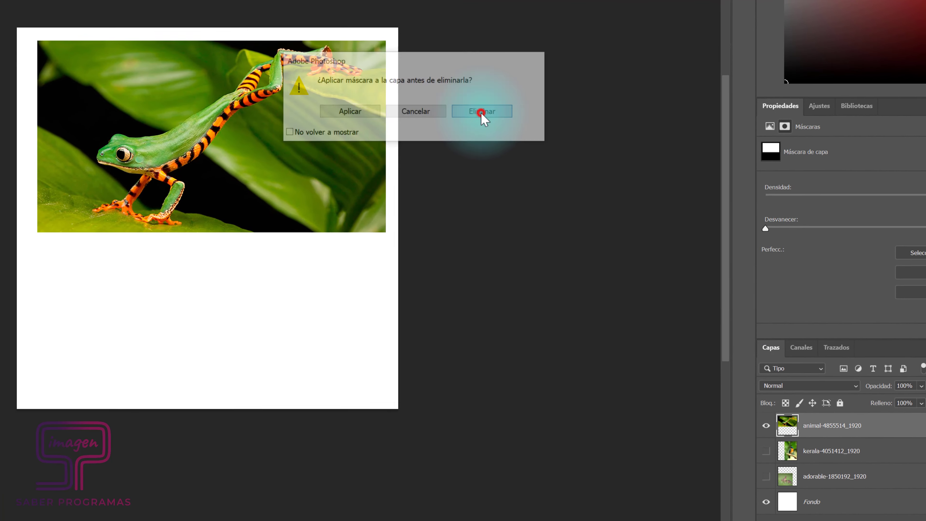
click(481, 111)
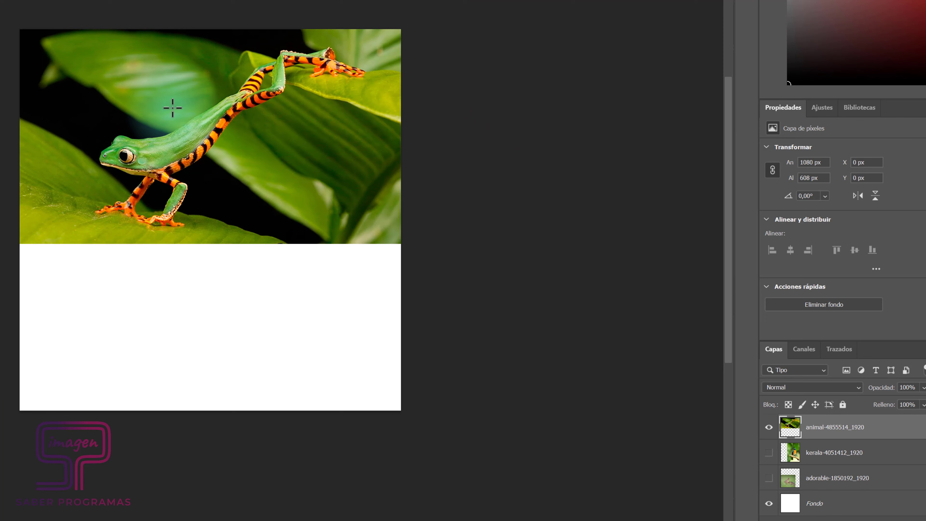
key(ctrl+z)
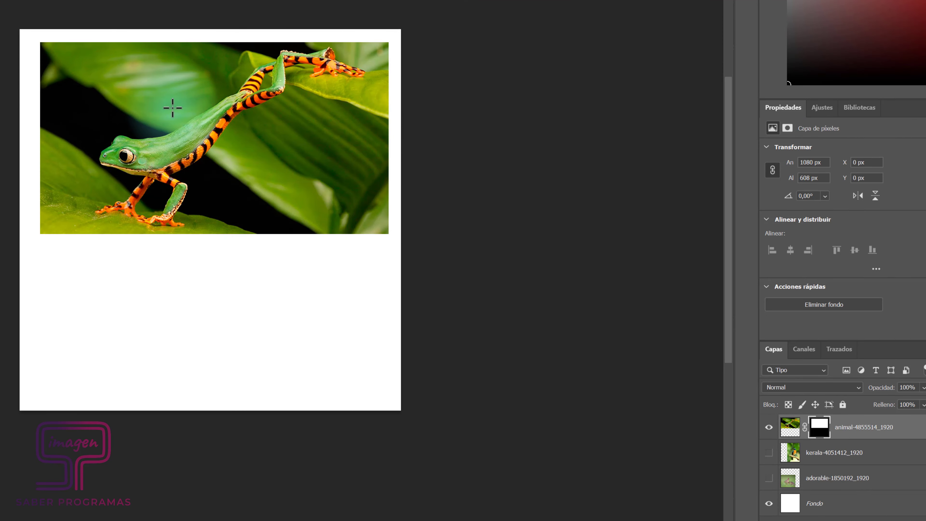
- Scale the frog panel down into the top-left corner, then show the bird layer again
key(ctrl+t)
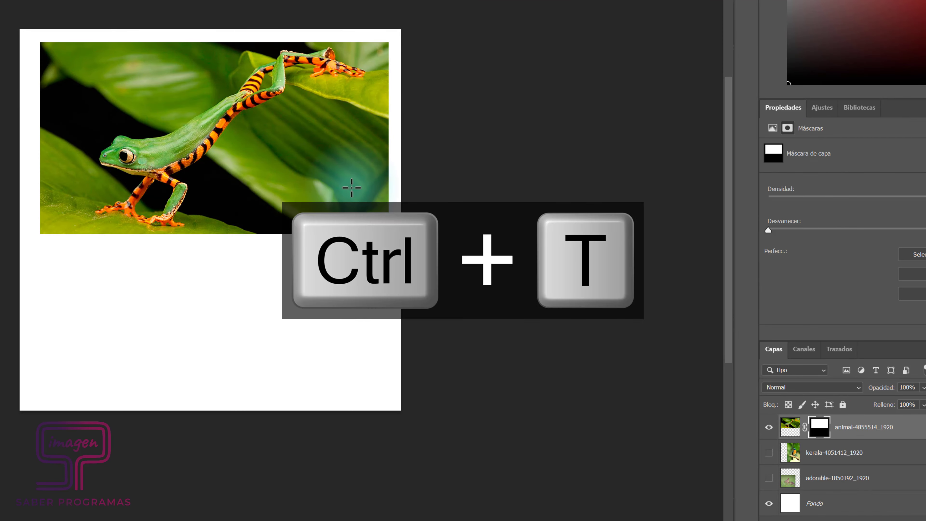
drag(211, 240, 210, 200)
mouse_move(272, 176)
mouse_down()
mouse_move(230, 195)
mouse_move(228, 186)
mouse_up()
drag(317, 201, 291, 186)
key(Return)
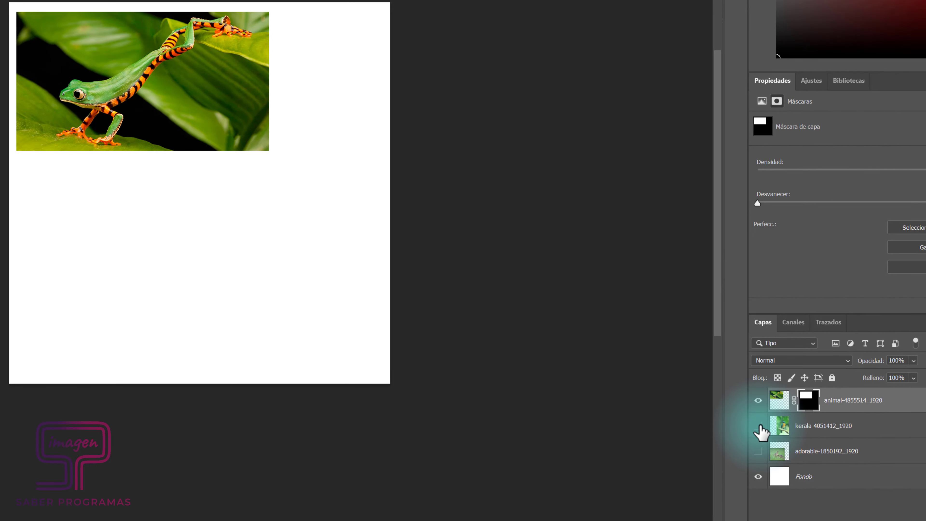
click(759, 426)
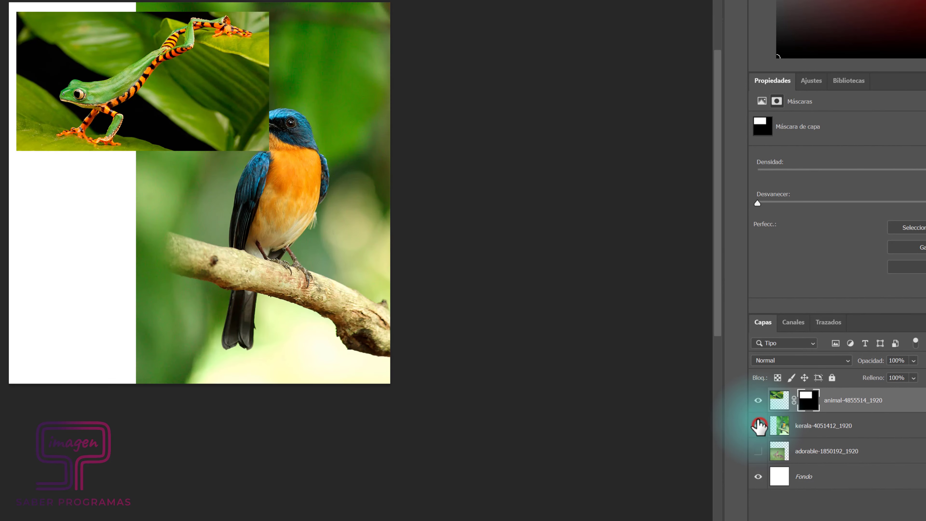
- Hide the frog, mask the bird photo to a tall rectangle, and move it right
click(757, 403)
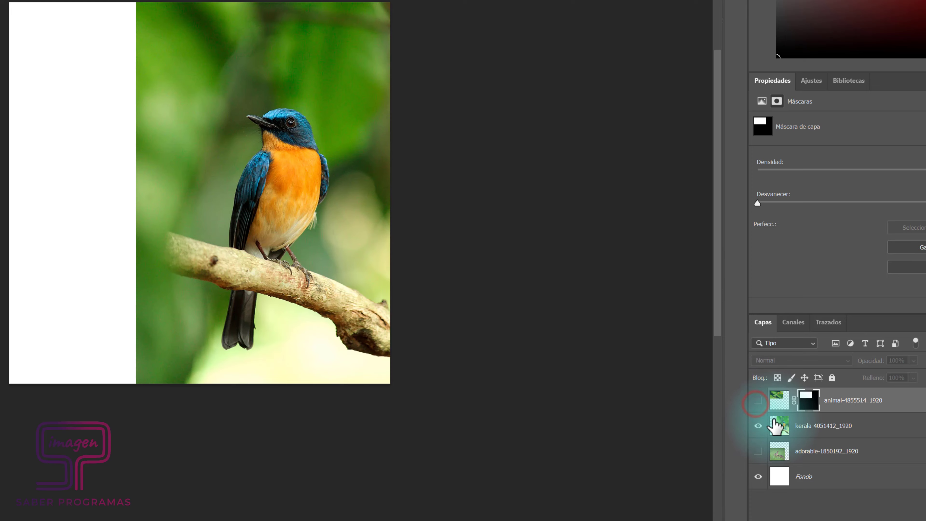
click(807, 426)
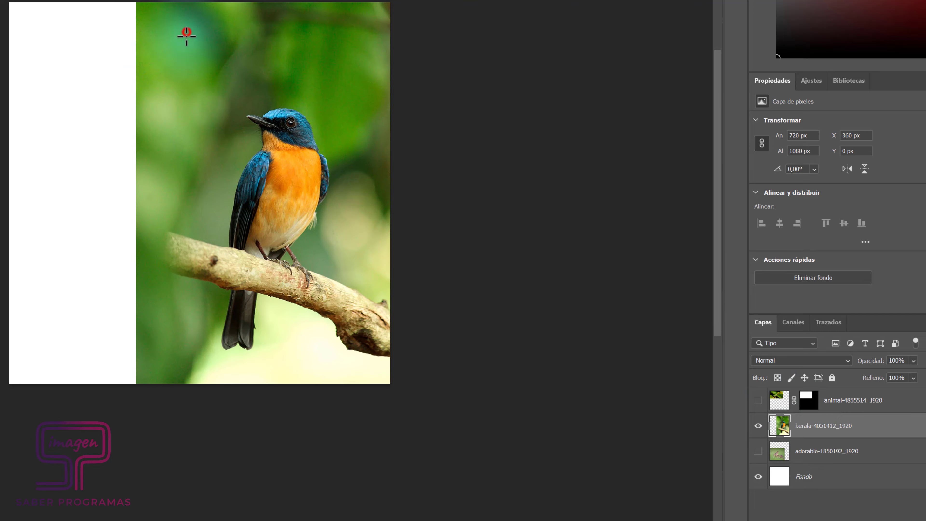
drag(187, 32, 361, 374)
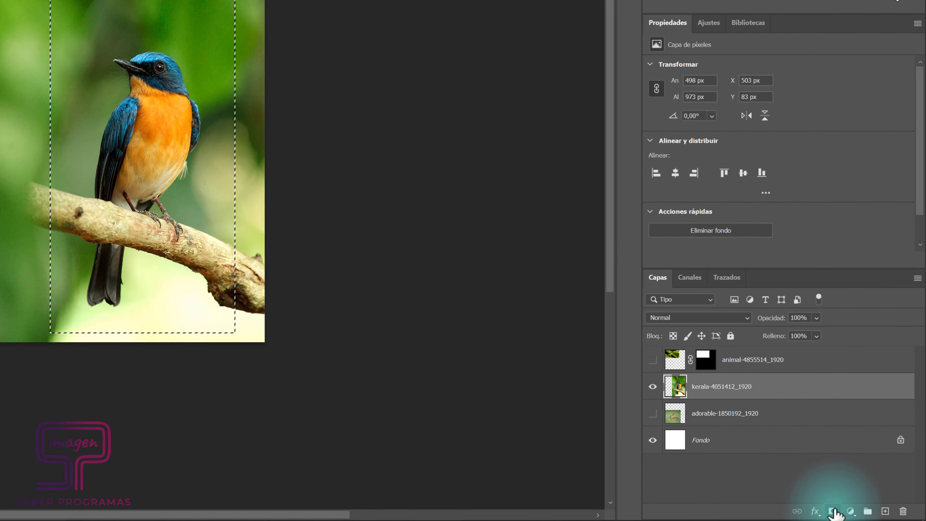
click(834, 512)
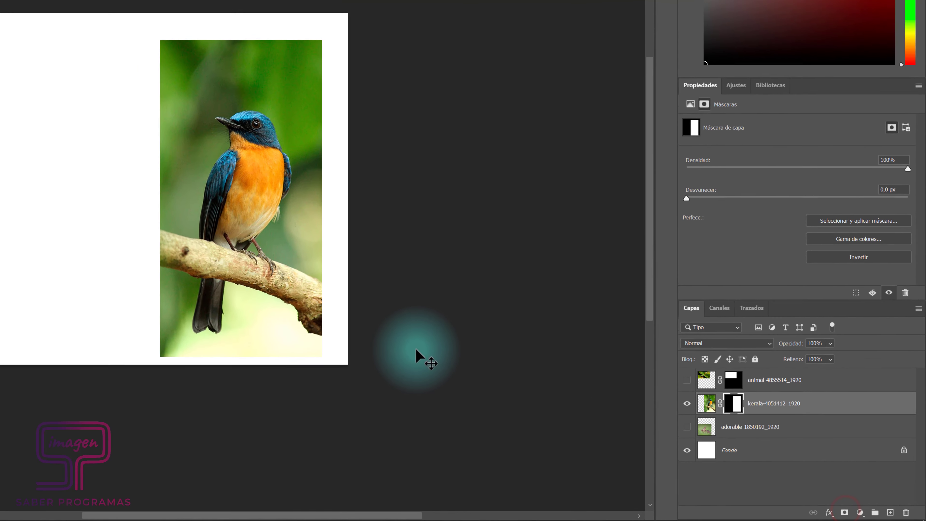
drag(268, 260, 282, 248)
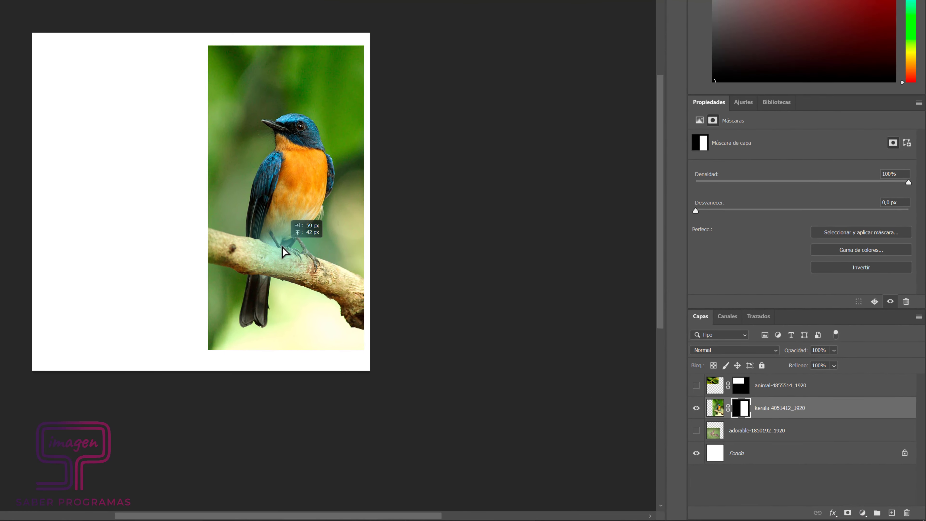
- Scale the bird panel down from its left side and settle it on the canvas's right
key(ctrl+t)
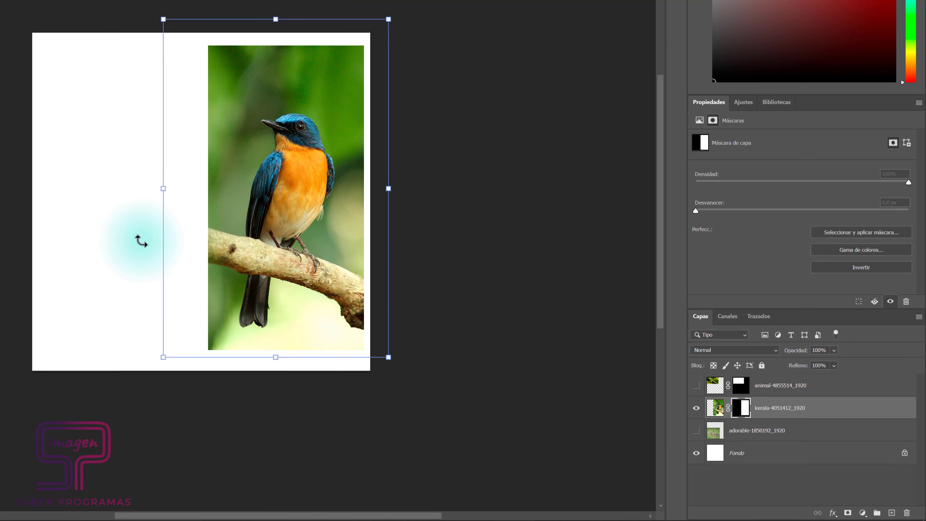
drag(163, 189, 193, 189)
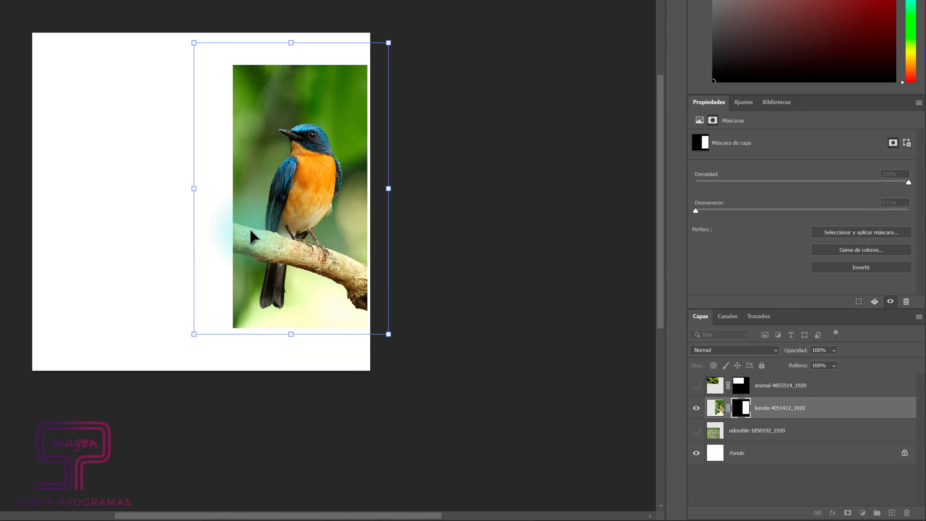
drag(251, 236, 242, 237)
key(Return)
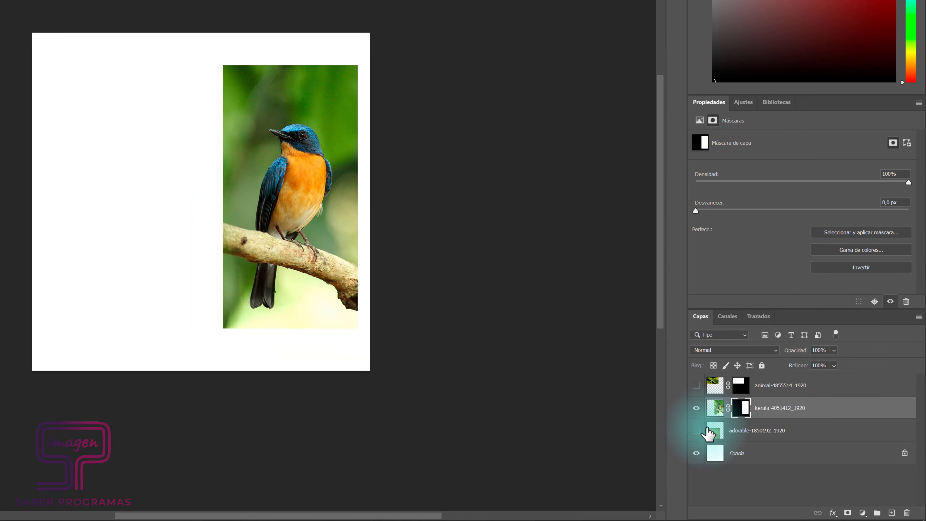
- Show the rabbit photo, hide the bird photo, and mask the rabbit to a rectangular selection
click(715, 431)
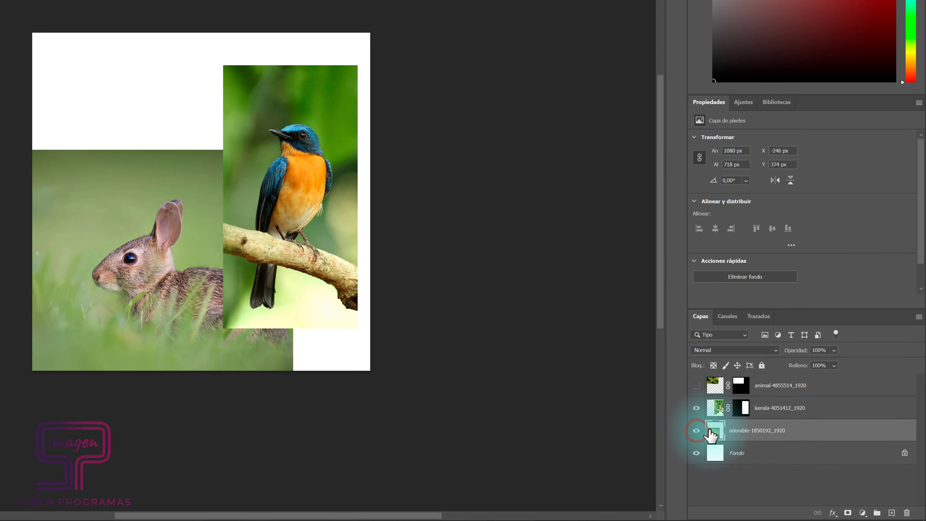
click(697, 407)
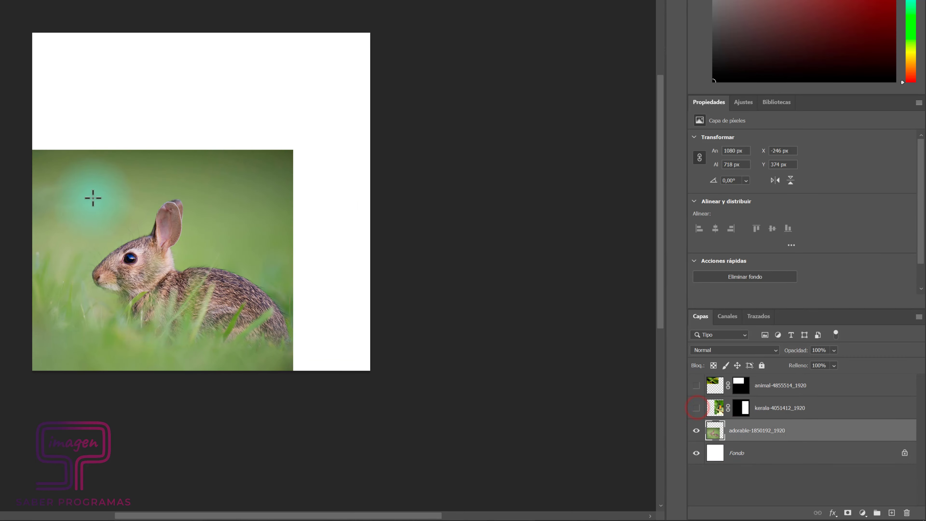
drag(83, 179, 288, 364)
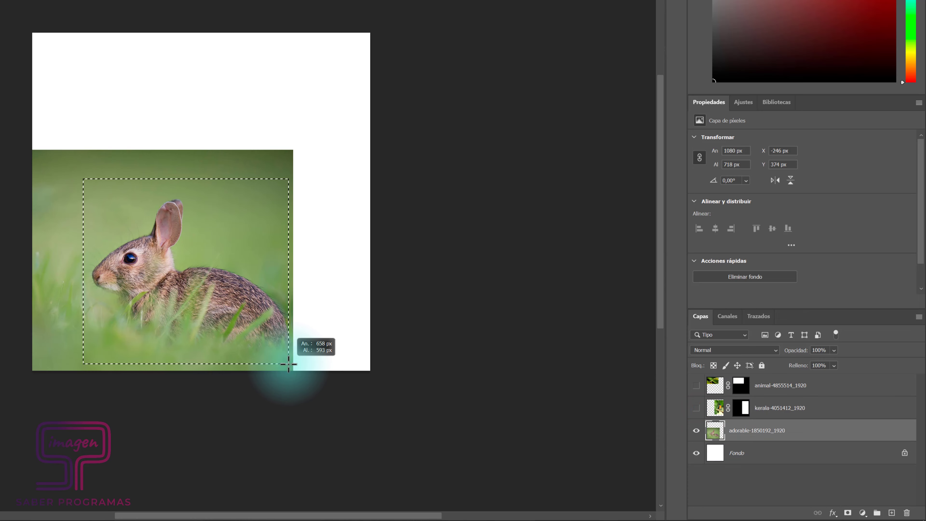
click(848, 513)
- Move and shrink the rabbit panel into the lower-left corner, then show the bird and frog photos
drag(265, 311, 214, 312)
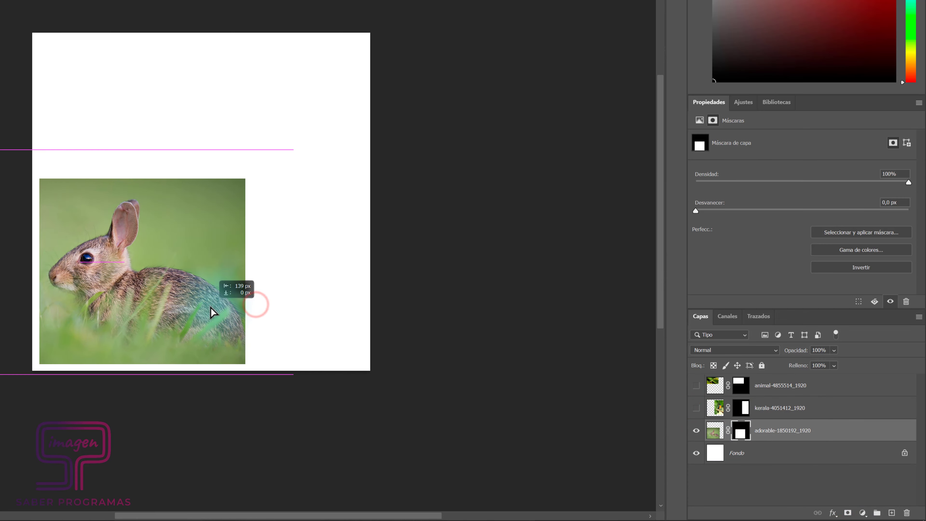
key(ctrl+t)
drag(251, 149, 211, 201)
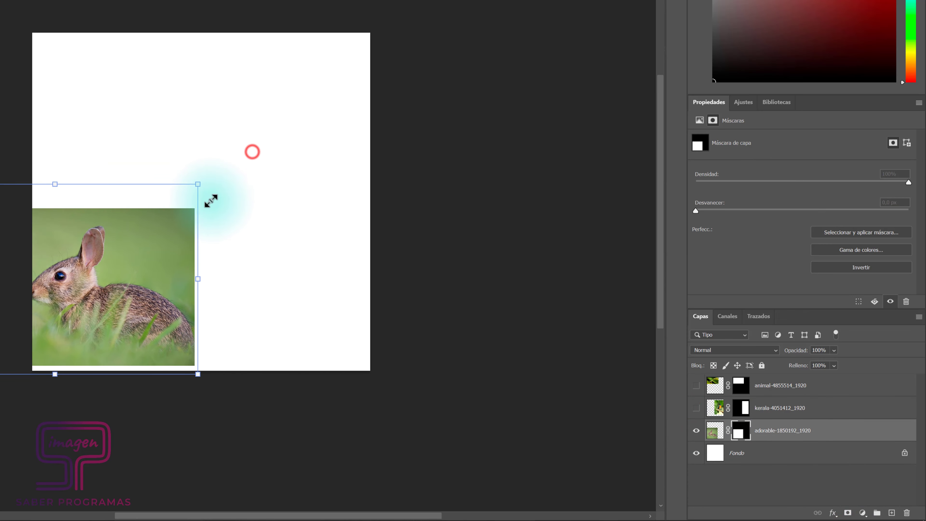
drag(144, 256, 166, 262)
key(Return)
click(697, 408)
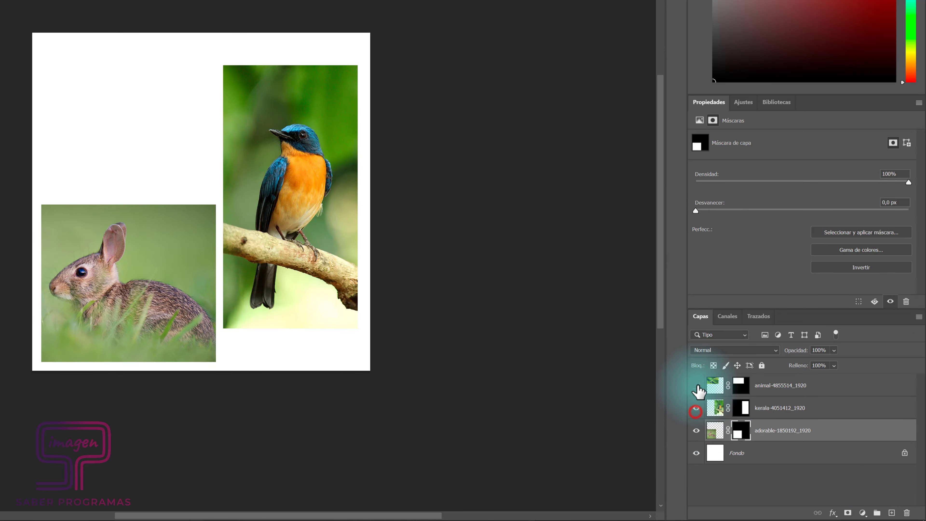
click(696, 385)
- Nudge the bird layer down, delete its mask without applying, and shift the full bird image left
drag(315, 283, 317, 304)
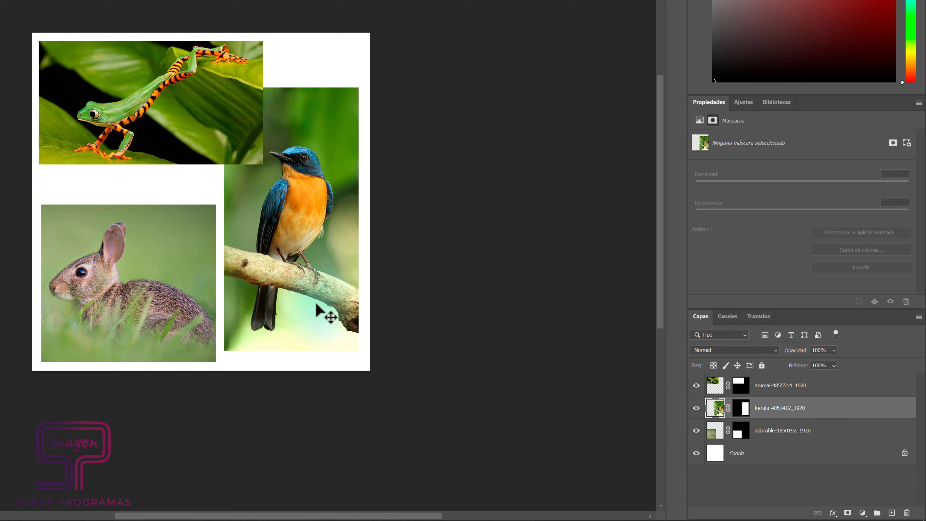
drag(740, 407, 906, 512)
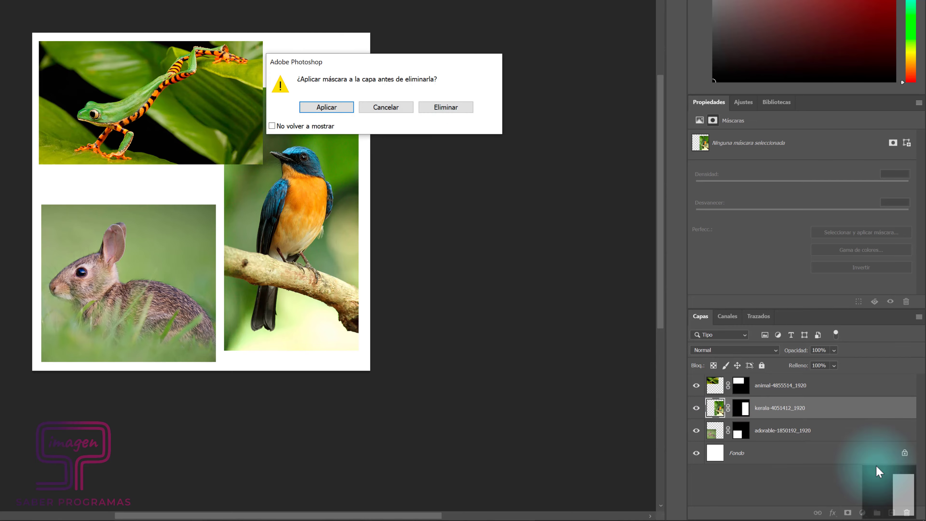
click(439, 107)
mouse_move(315, 214)
mouse_down()
mouse_move(260, 210)
mouse_move(287, 217)
mouse_up()
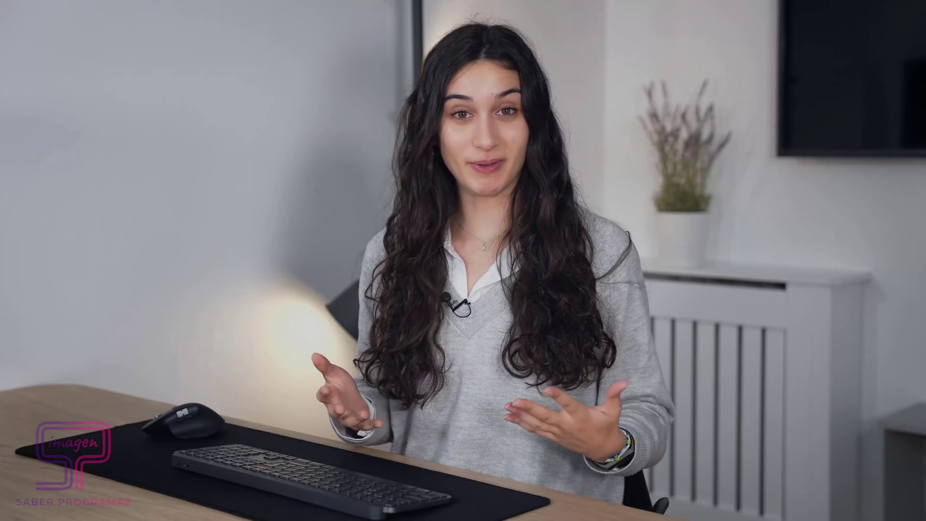